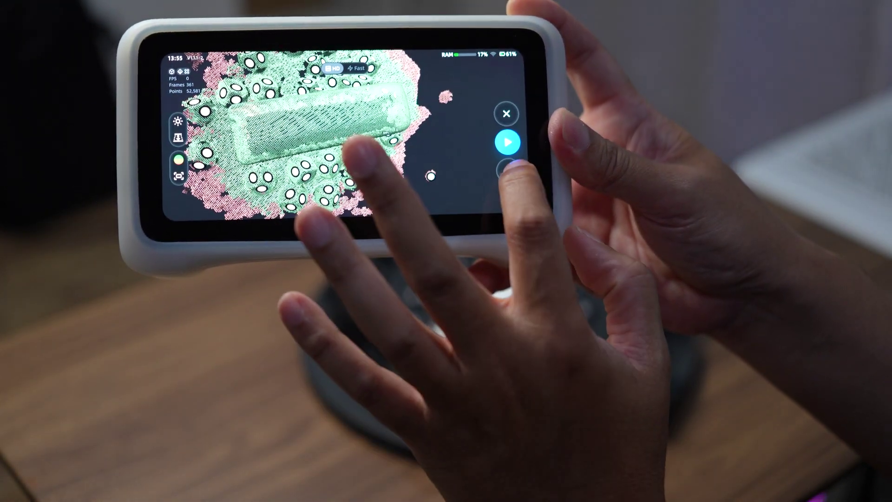
pyautogui.click(508, 167)
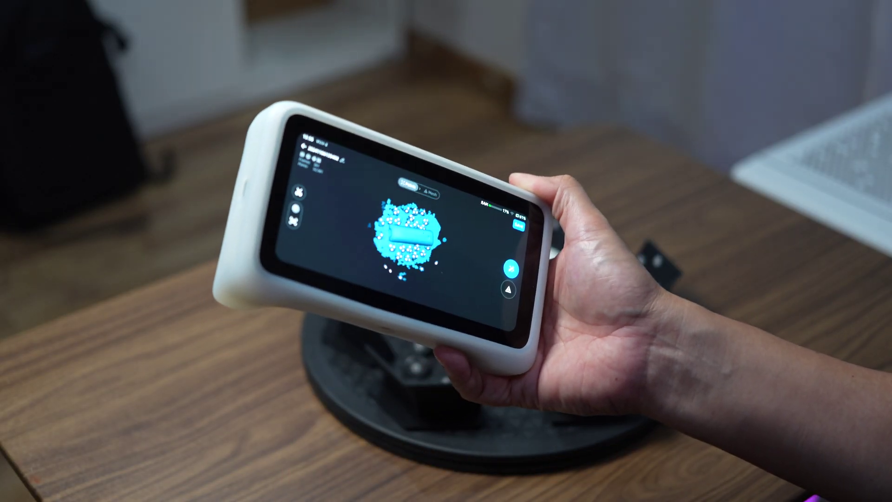
pyautogui.click(519, 250)
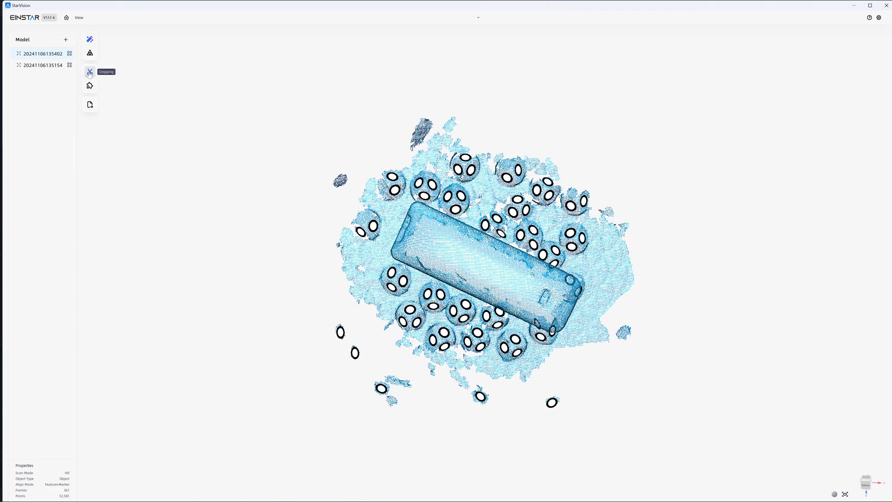
pyautogui.click(90, 72)
pyautogui.click(449, 497)
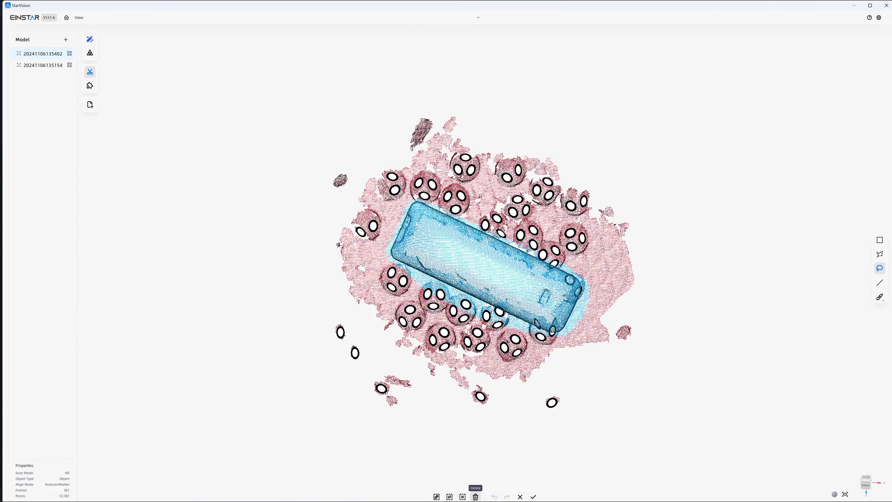
pyautogui.click(475, 497)
pyautogui.moveTo(475, 381); pyautogui.dragTo(517, 395)
pyautogui.click(534, 497)
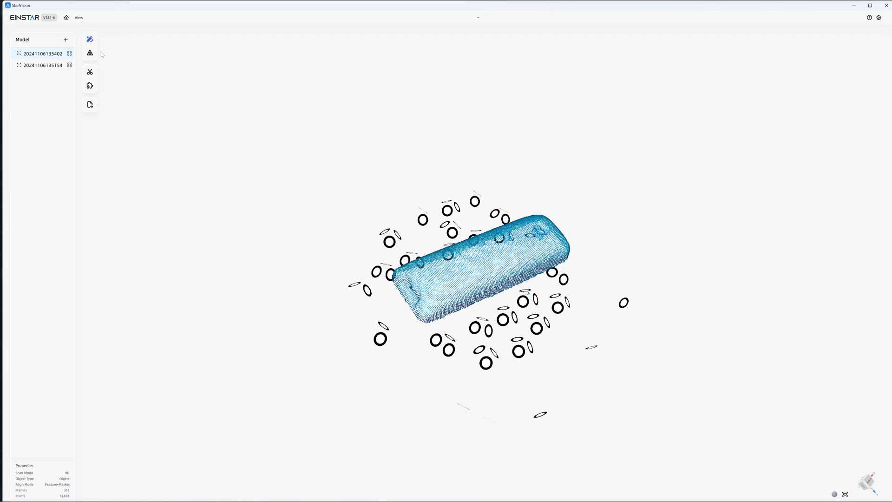
pyautogui.click(91, 54)
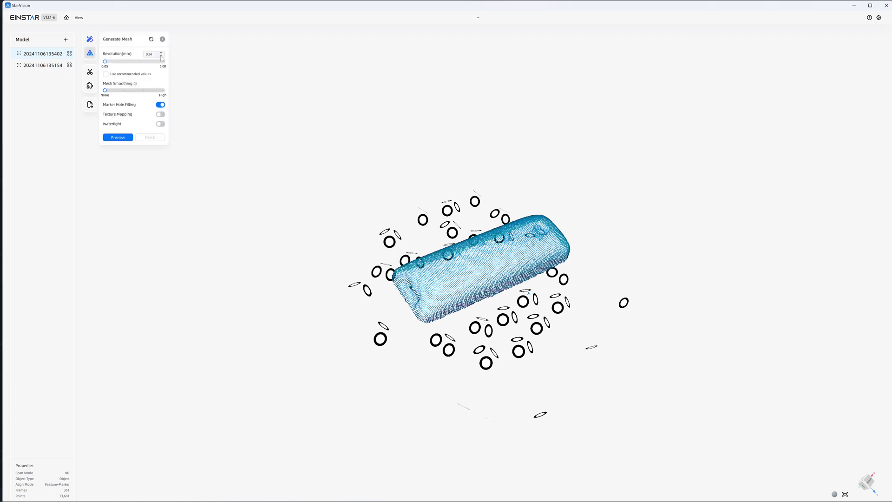
pyautogui.click(118, 137)
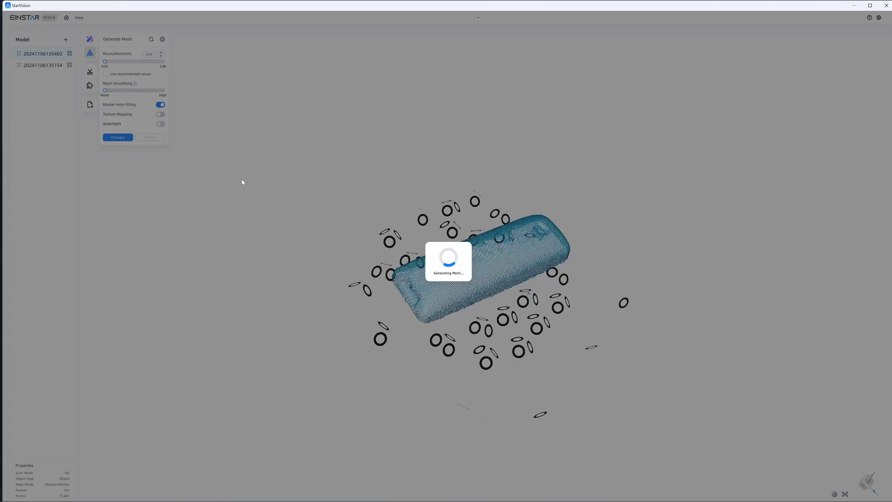
pyautogui.scroll(4, 494, 272)
pyautogui.moveTo(455, 258); pyautogui.dragTo(672, 386)
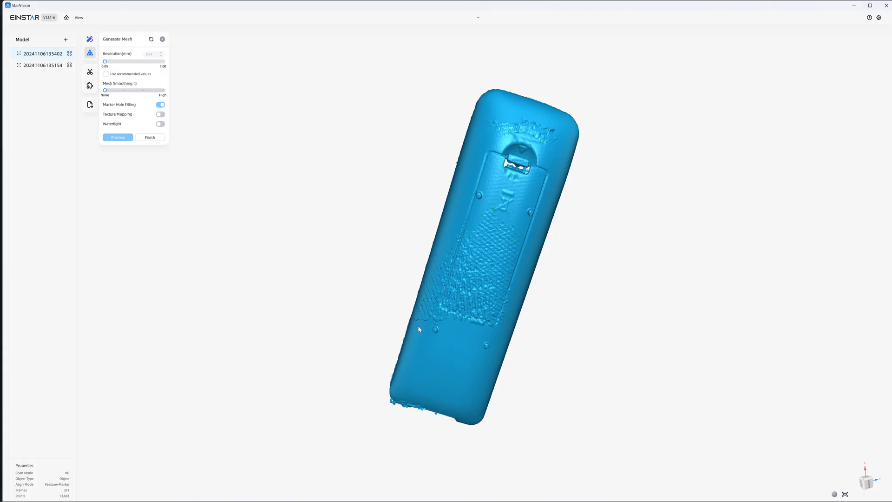
pyautogui.moveTo(417, 325); pyautogui.dragTo(434, 226)
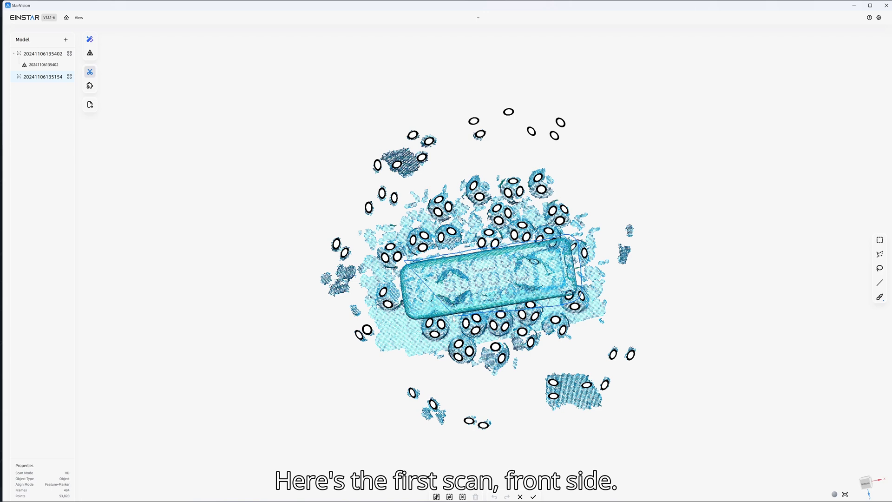
pyautogui.click(449, 496)
pyautogui.click(475, 497)
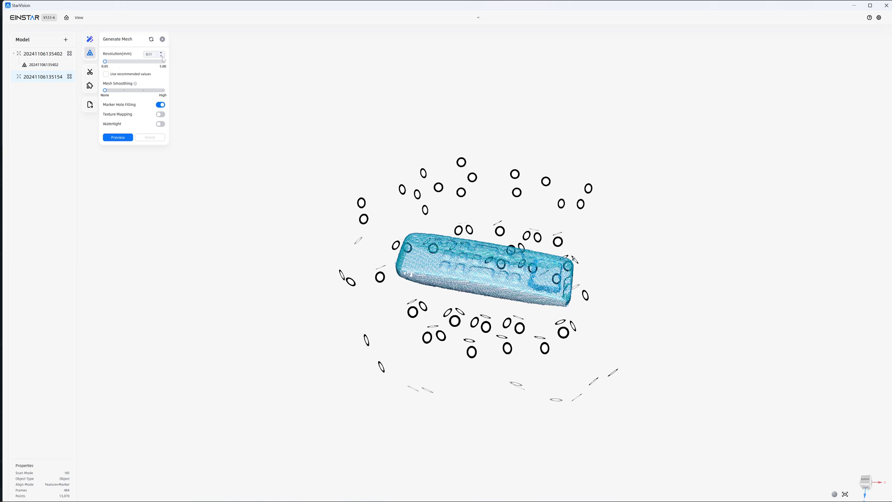
pyautogui.click(118, 138)
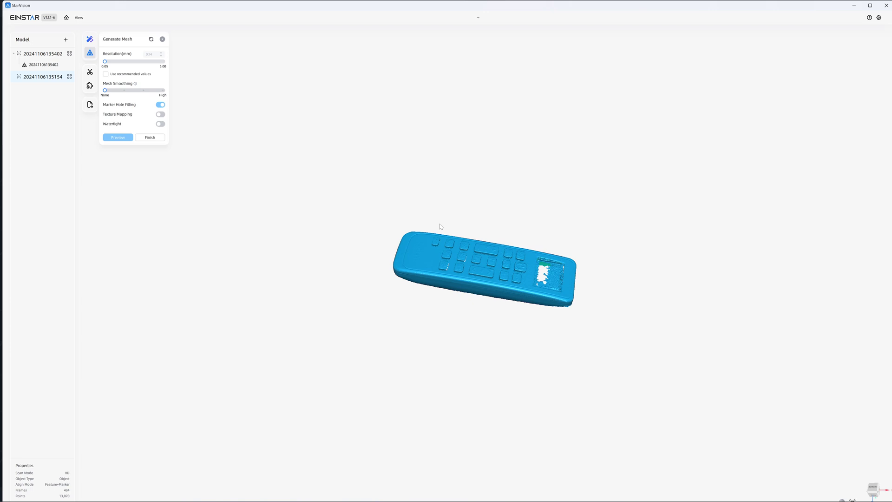
pyautogui.moveTo(442, 227); pyautogui.dragTo(485, 349)
pyautogui.scroll(6, 505, 295)
pyautogui.moveTo(505, 295); pyautogui.dragTo(470, 297)
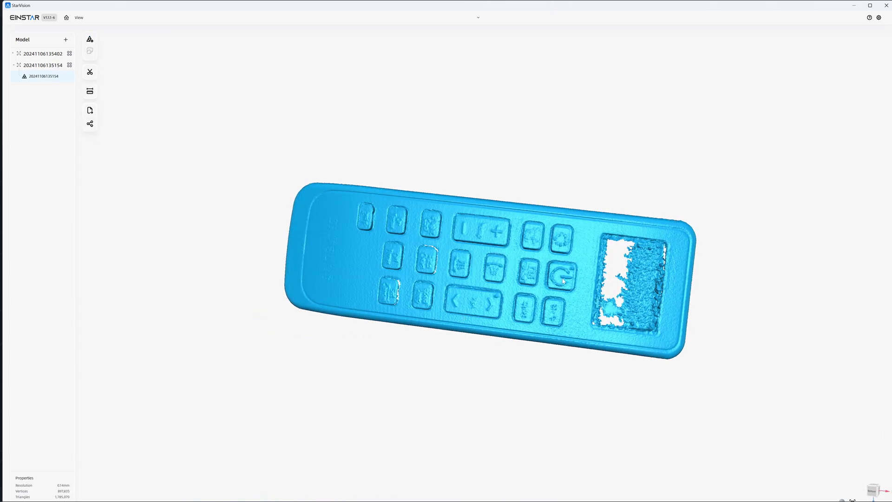
pyautogui.scroll(2, 564, 281)
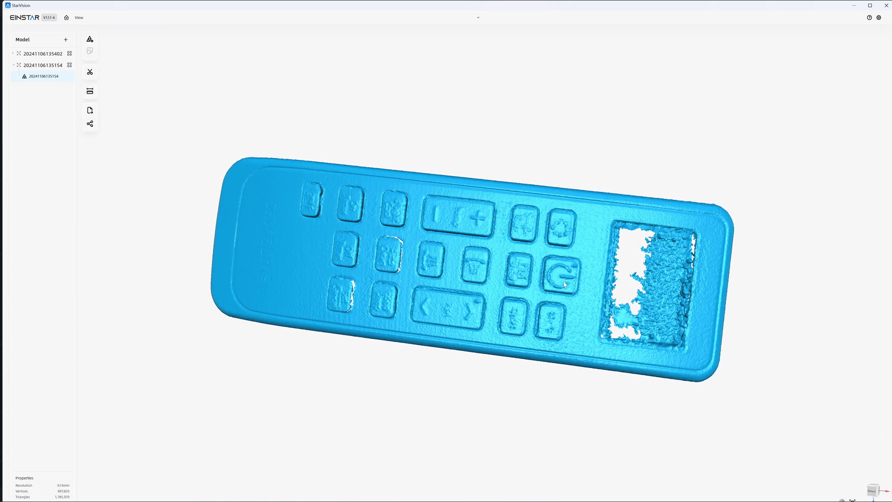
pyautogui.moveTo(450, 233); pyautogui.dragTo(491, 238)
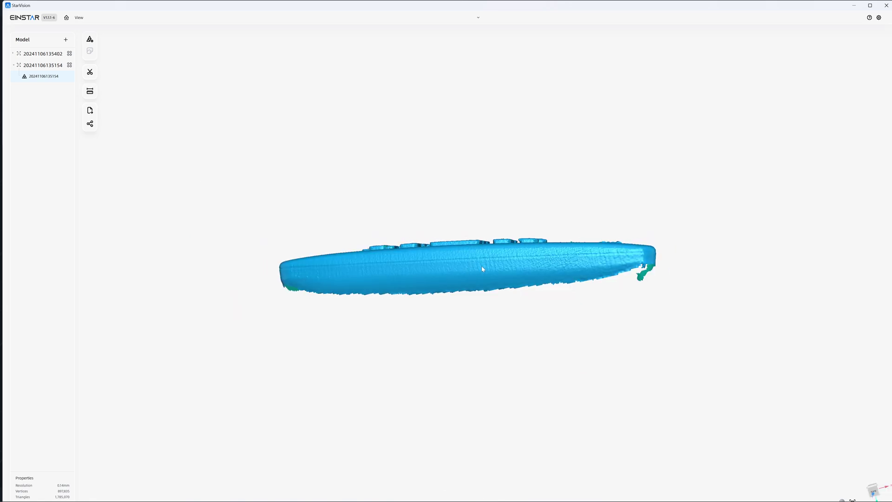
pyautogui.scroll(-2, 481, 266)
pyautogui.moveTo(482, 267); pyautogui.dragTo(397, 300)
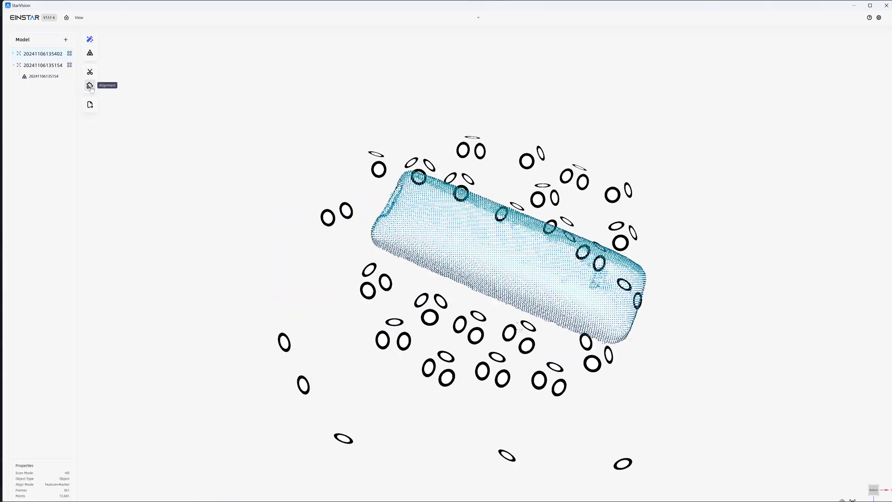
pyautogui.click(38, 50)
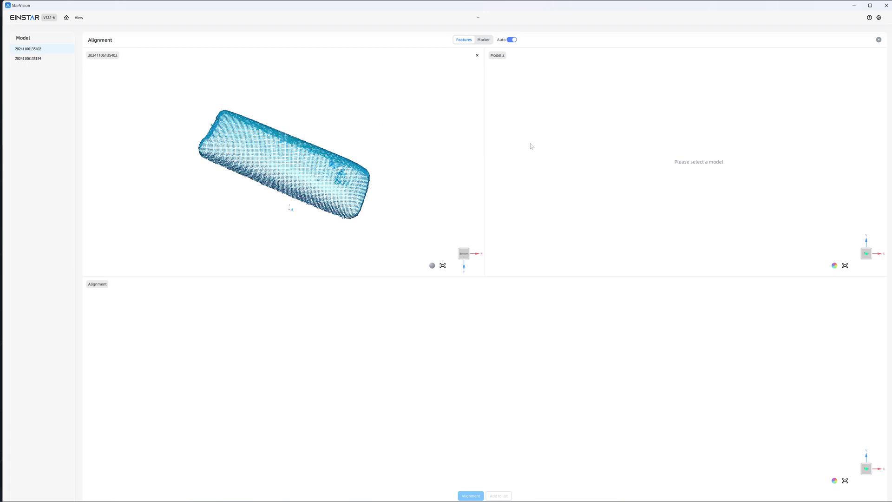
pyautogui.click(35, 59)
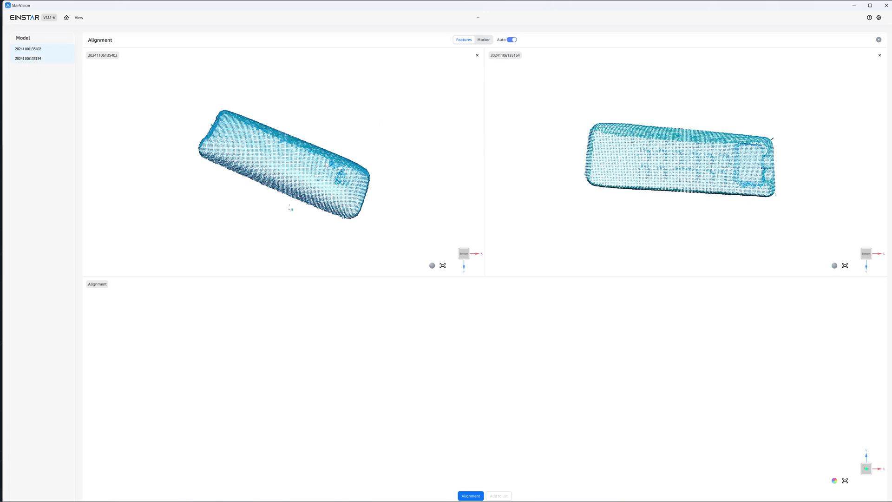
pyautogui.moveTo(327, 164); pyautogui.dragTo(267, 141)
pyautogui.moveTo(660, 185); pyautogui.dragTo(484, 72)
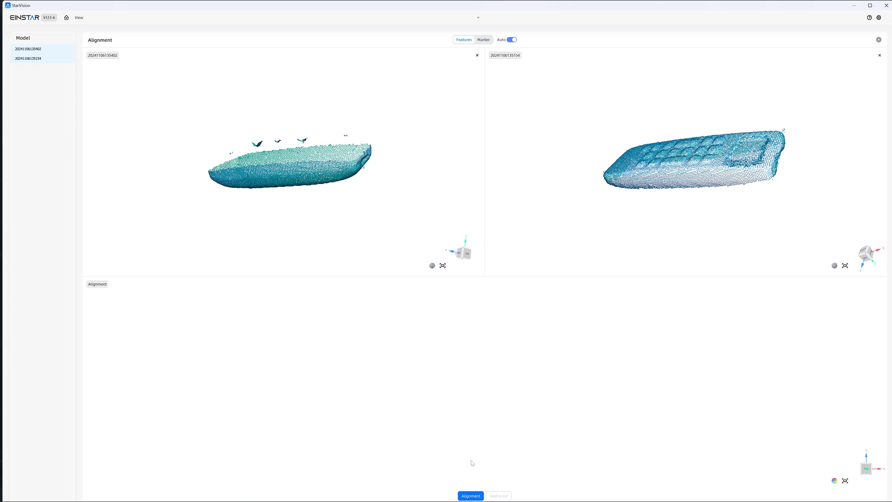
pyautogui.click(472, 496)
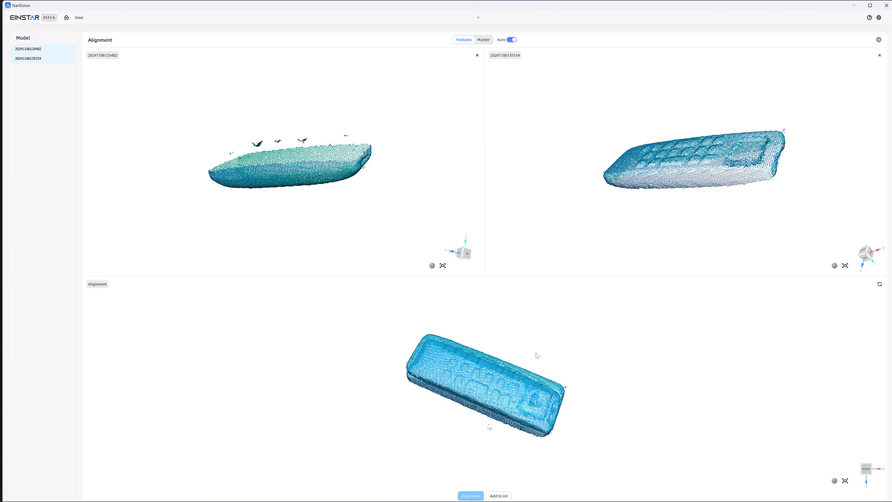
pyautogui.moveTo(506, 415); pyautogui.dragTo(497, 320)
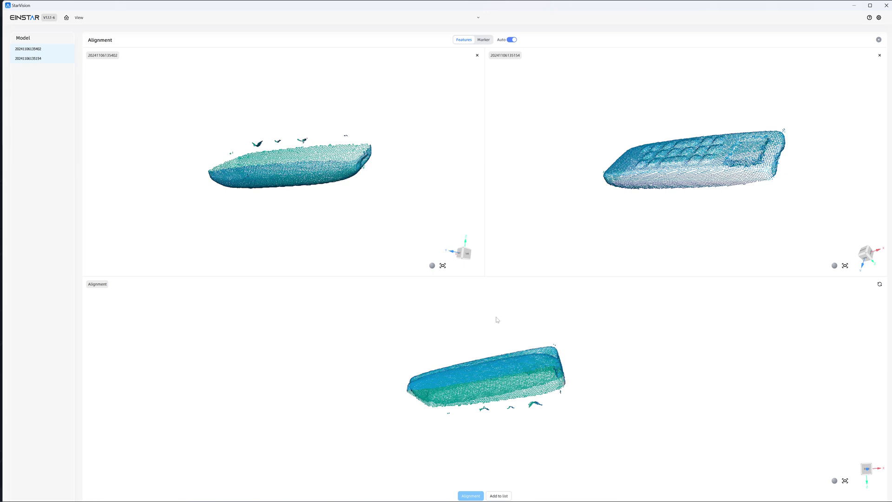
# - Switch off automatic alignment and mark three matching reference points around the remote's edges on both point clouds
pyautogui.click(511, 40)
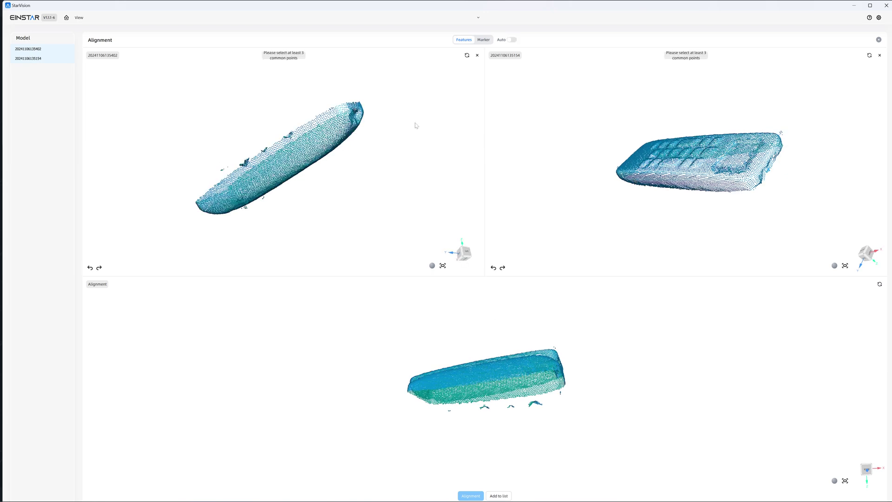
pyautogui.moveTo(696, 173); pyautogui.dragTo(696, 184)
pyautogui.moveTo(373, 120); pyautogui.dragTo(335, 135)
pyautogui.scroll(-3, 369, 129)
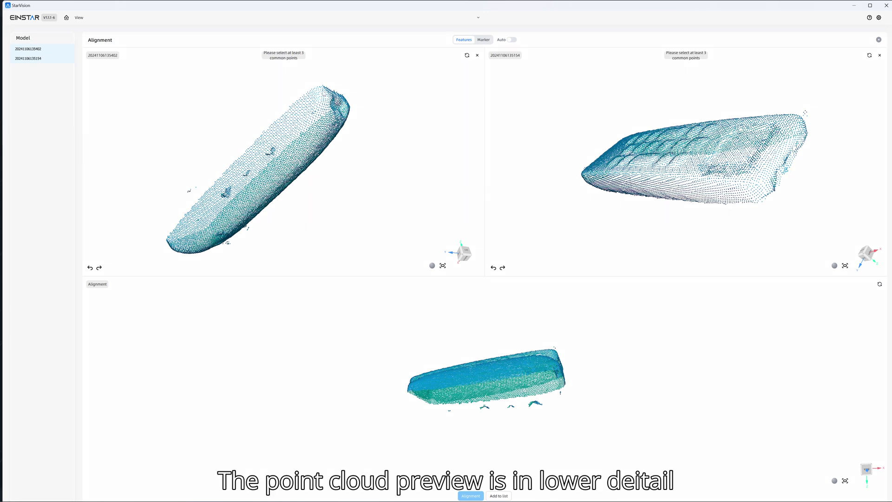
pyautogui.moveTo(678, 175); pyautogui.dragTo(690, 141)
pyautogui.moveTo(739, 171); pyautogui.dragTo(758, 223)
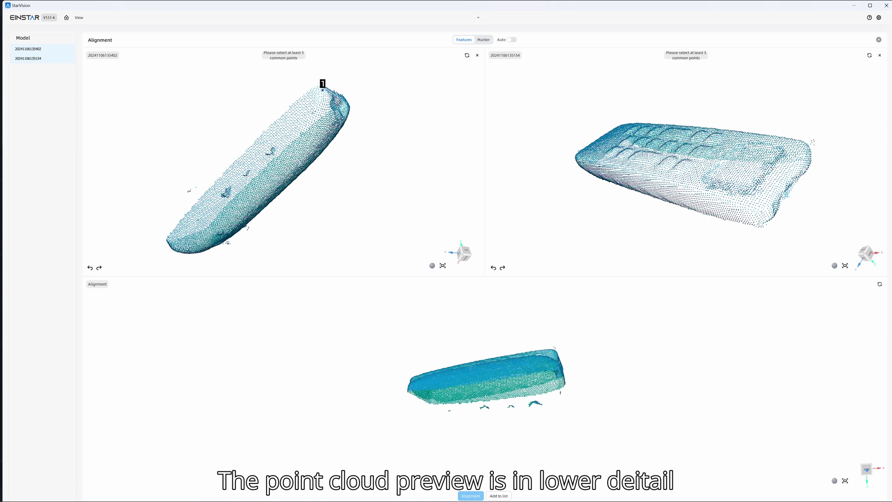
pyautogui.moveTo(382, 149); pyautogui.dragTo(279, 111)
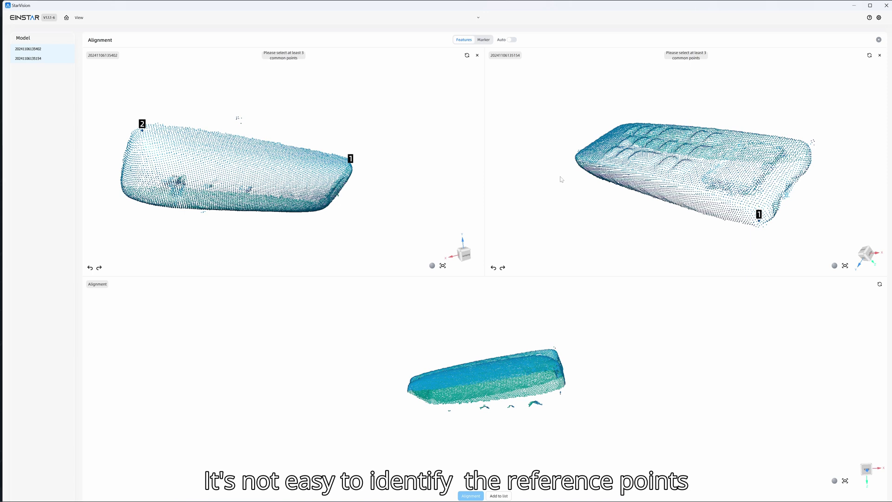
pyautogui.click(578, 157)
pyautogui.moveTo(577, 157)
pyautogui.mouseDown()
pyautogui.moveTo(715, 205)
pyautogui.moveTo(697, 158)
pyautogui.mouseUp()
pyautogui.moveTo(302, 135)
pyautogui.mouseDown()
pyautogui.moveTo(260, 149)
pyautogui.moveTo(356, 112)
pyautogui.moveTo(321, 153)
pyautogui.moveTo(276, 84)
pyautogui.moveTo(297, 153)
pyautogui.mouseUp()
pyautogui.click(275, 82)
pyautogui.moveTo(645, 157)
pyautogui.mouseDown()
pyautogui.moveTo(667, 199)
pyautogui.moveTo(758, 198)
pyautogui.mouseUp()
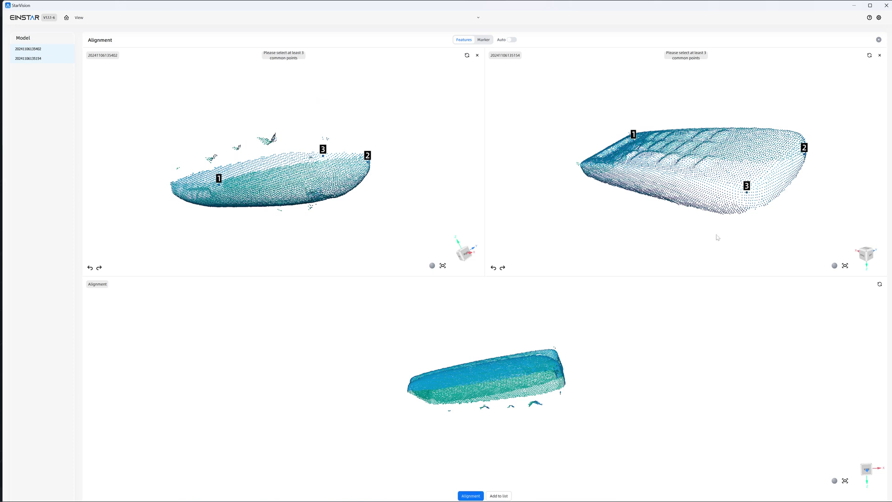
# - Align the two scans from the picked points and add the merged point cloud to the model list
pyautogui.click(471, 495)
pyautogui.moveTo(545, 380); pyautogui.dragTo(581, 353)
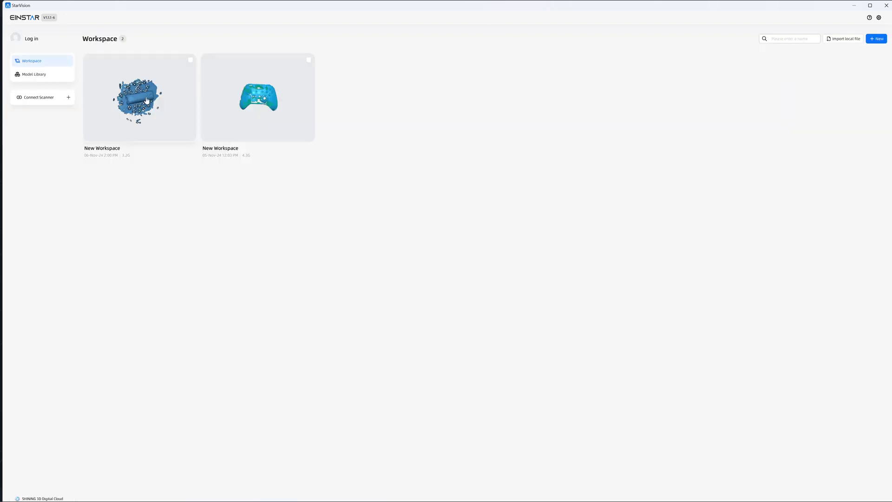
pyautogui.click(173, 107)
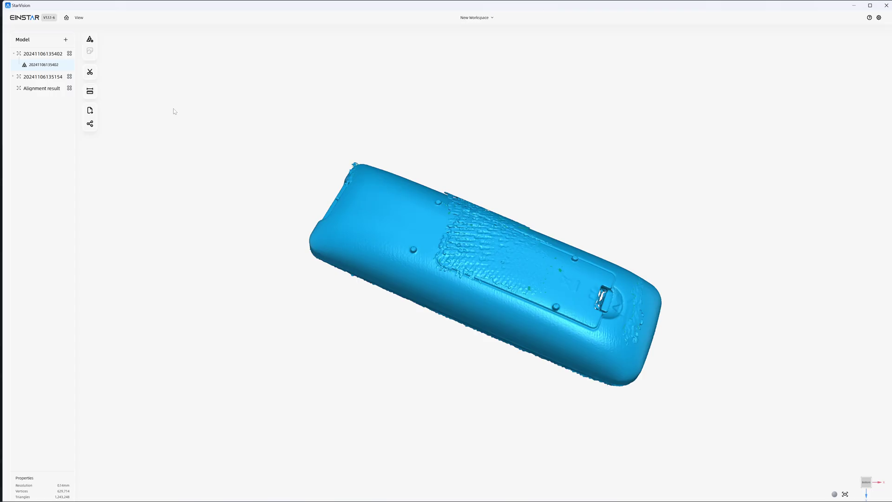
# - Generate a mesh preview of the Alignment result point cloud with marker hole filling, texture mapping and watertight all off
pyautogui.click(48, 89)
pyautogui.moveTo(464, 348); pyautogui.dragTo(778, 266)
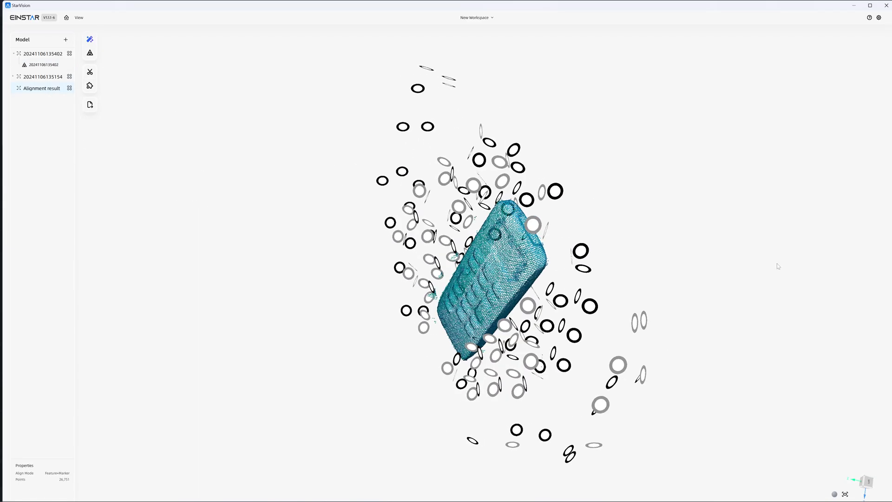
pyautogui.click(88, 55)
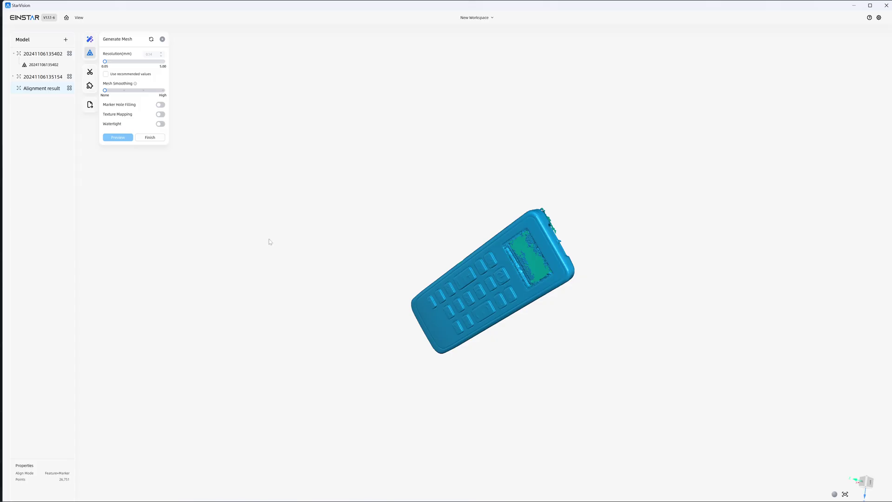
pyautogui.moveTo(271, 242); pyautogui.dragTo(511, 467)
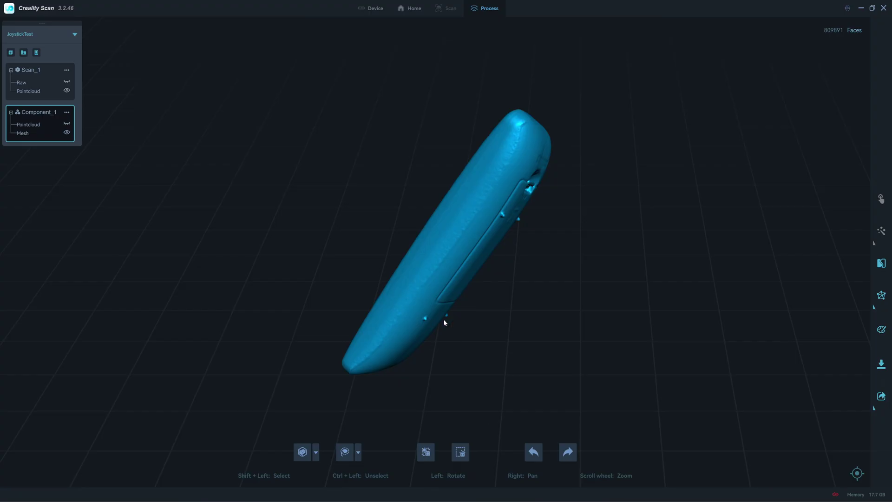
# - Examine the merged mesh's back, side seam, buttons and display, comparing its back with the remote mesh in Creality Scan
pyautogui.moveTo(444, 318); pyautogui.dragTo(526, 186)
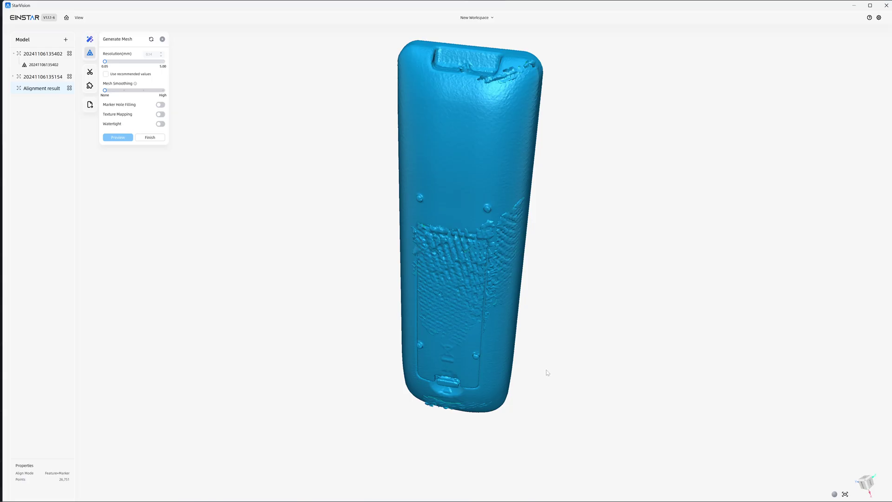
pyautogui.moveTo(547, 370); pyautogui.dragTo(384, 214)
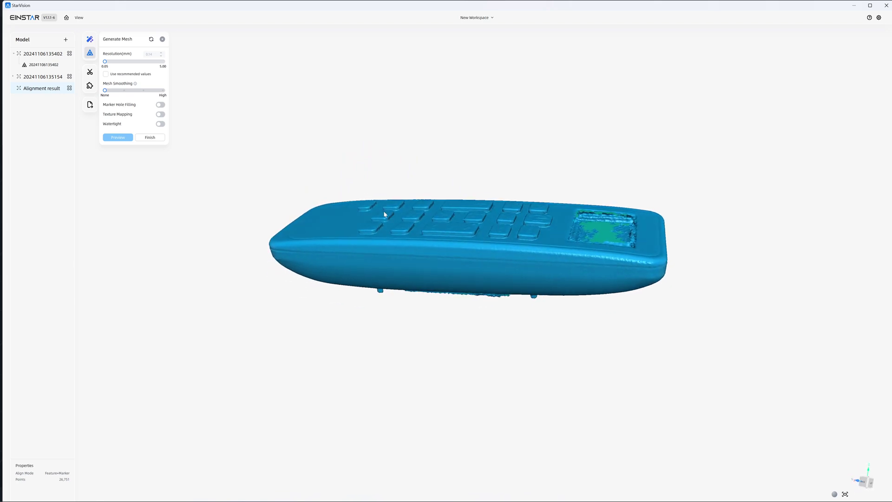
pyautogui.moveTo(384, 215); pyautogui.dragTo(391, 273)
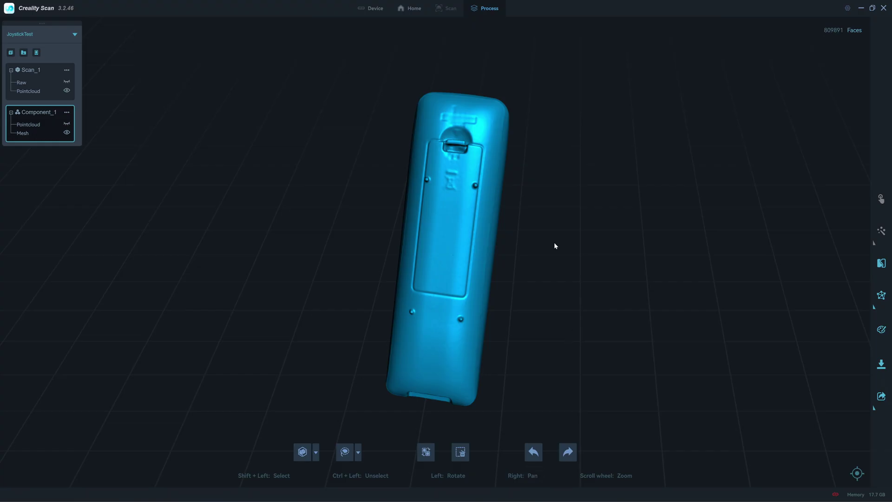
pyautogui.moveTo(555, 244); pyautogui.dragTo(296, 219)
pyautogui.moveTo(518, 243); pyautogui.dragTo(557, 364)
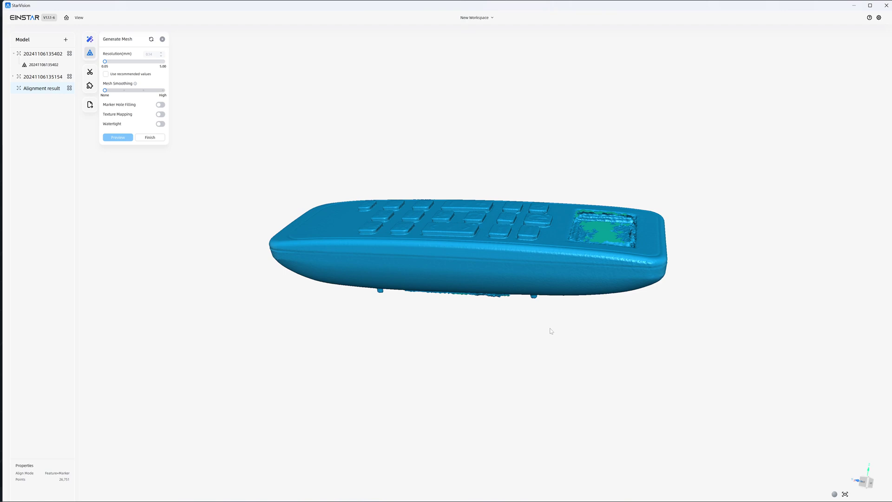
pyautogui.moveTo(563, 306); pyautogui.dragTo(455, 302)
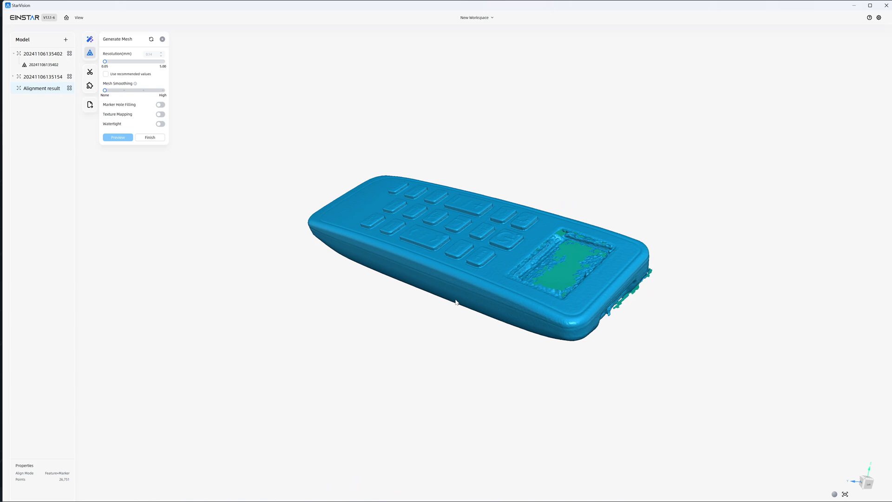
pyautogui.moveTo(455, 302); pyautogui.dragTo(573, 270)
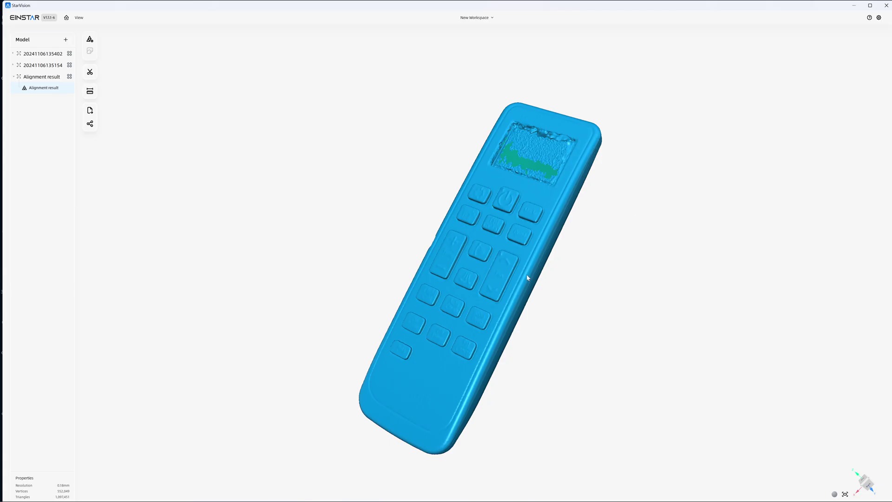
# - Export the Alignment result point cloud to local storage as RemoteMeasure.asc, using the recommended point distance
pyautogui.moveTo(528, 278); pyautogui.dragTo(410, 343, button='right')
pyautogui.moveTo(573, 331); pyautogui.dragTo(346, 293, button='right')
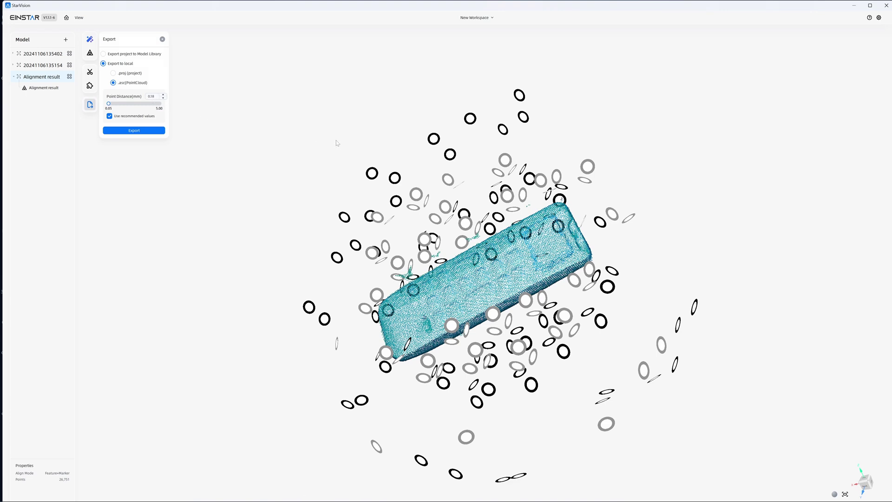
pyautogui.click(134, 130)
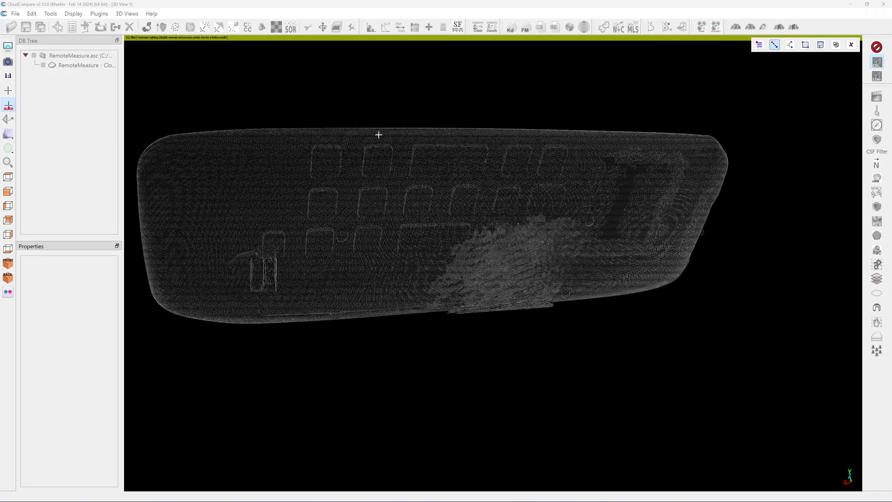
# - Measure the remote's width between its two long side edges on the RemoteMeasure cloud and save the distance label
pyautogui.click(377, 135)
pyautogui.moveTo(430, 96); pyautogui.dragTo(595, 165)
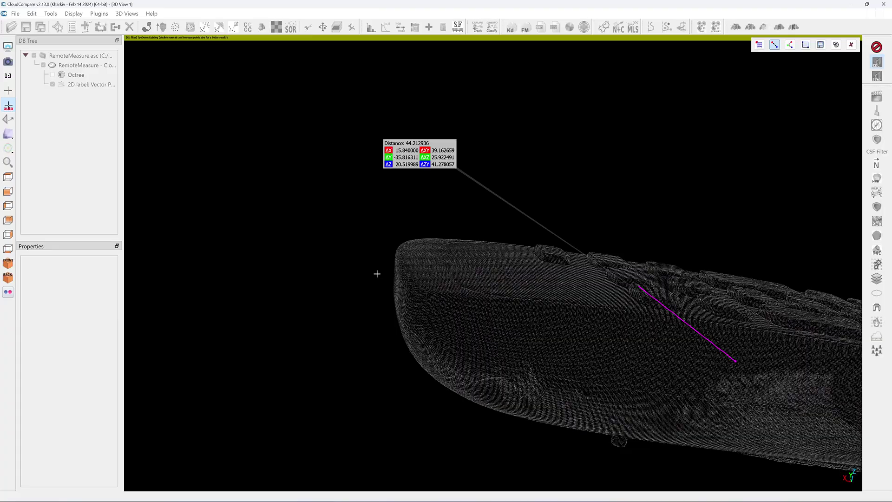
# - Measure the remote's length between its two short ends, save the distance label and compare both dimensions with the Caliper notes
pyautogui.click(394, 265)
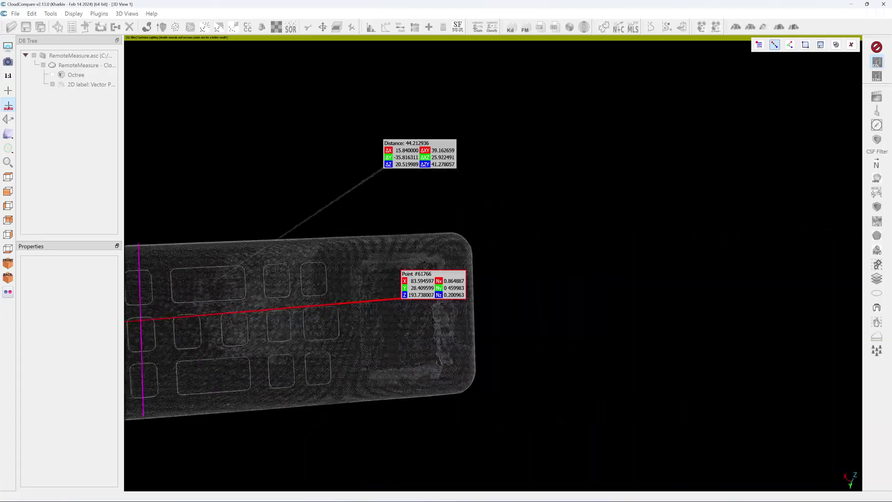
pyautogui.moveTo(438, 362); pyautogui.dragTo(533, 219)
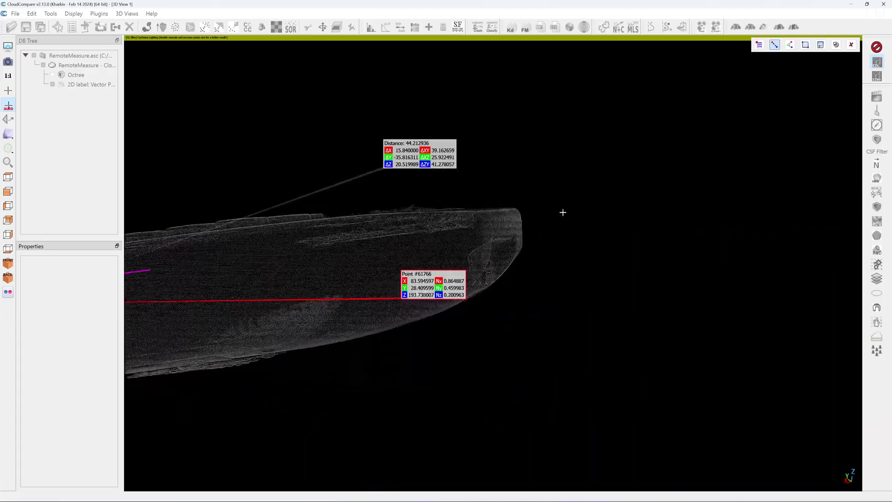
pyautogui.moveTo(563, 212)
pyautogui.mouseDown()
pyautogui.moveTo(583, 205)
pyautogui.moveTo(575, 209)
pyautogui.mouseUp()
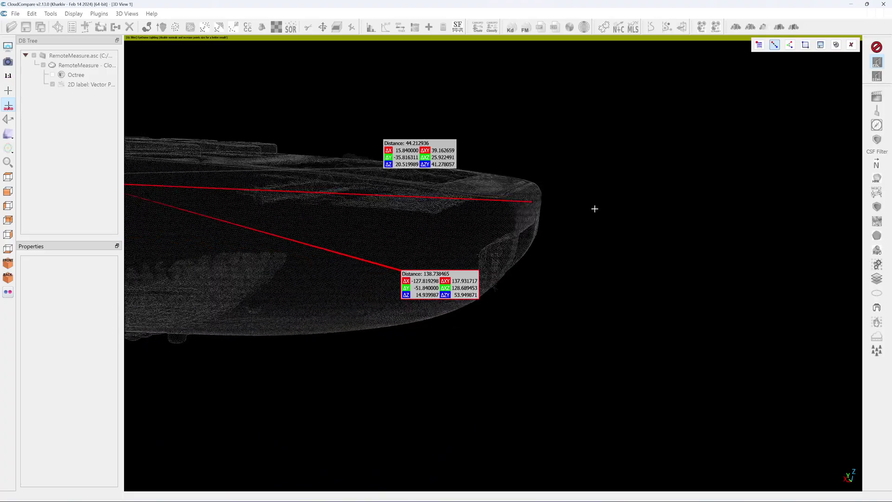
pyautogui.moveTo(594, 209); pyautogui.dragTo(571, 226)
pyautogui.scroll(-14, 593, 201)
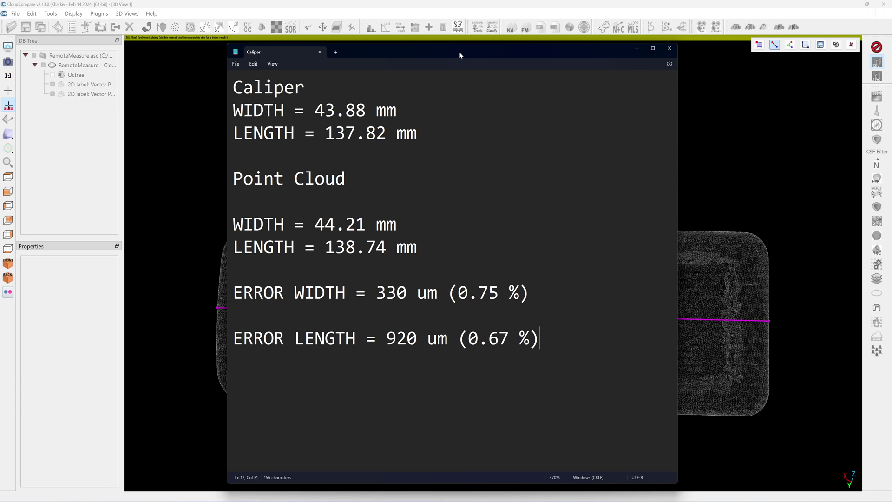
pyautogui.moveTo(460, 54); pyautogui.dragTo(503, 71)
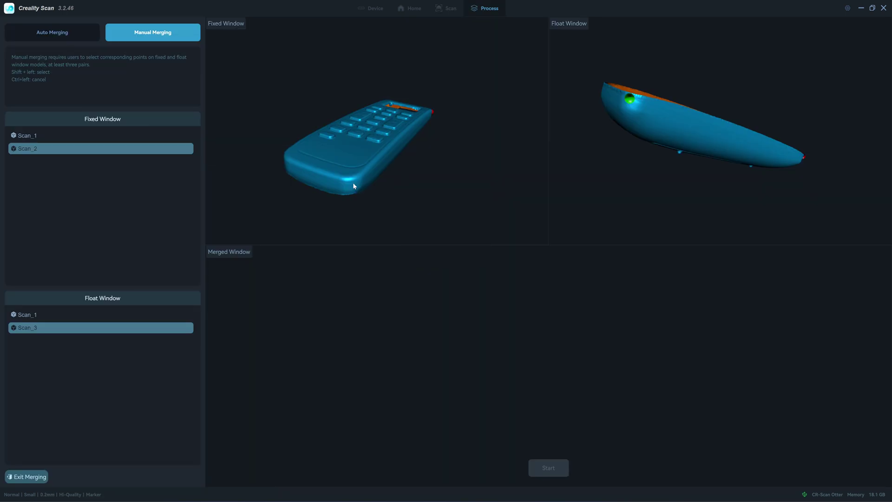
# - In Creality Scan, finish marking the three matching point pairs on the remote's corners in Scan_2 and Scan_3 for manual merging
pyautogui.moveTo(595, 118); pyautogui.dragTo(711, 144)
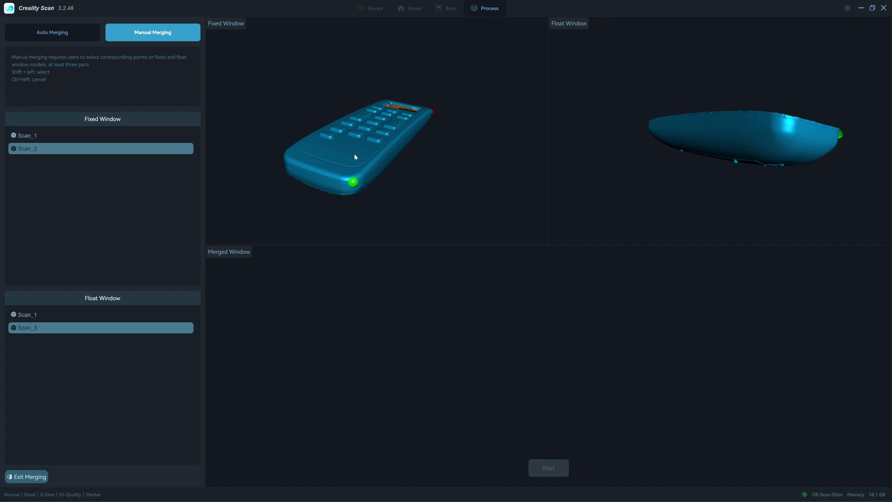
pyautogui.moveTo(354, 155); pyautogui.dragTo(447, 144)
pyautogui.keyDown('shift'); pyautogui.click(443, 165); pyautogui.keyUp('shift')
pyautogui.keyDown('shift'); pyautogui.click(783, 116); pyautogui.keyUp('shift')
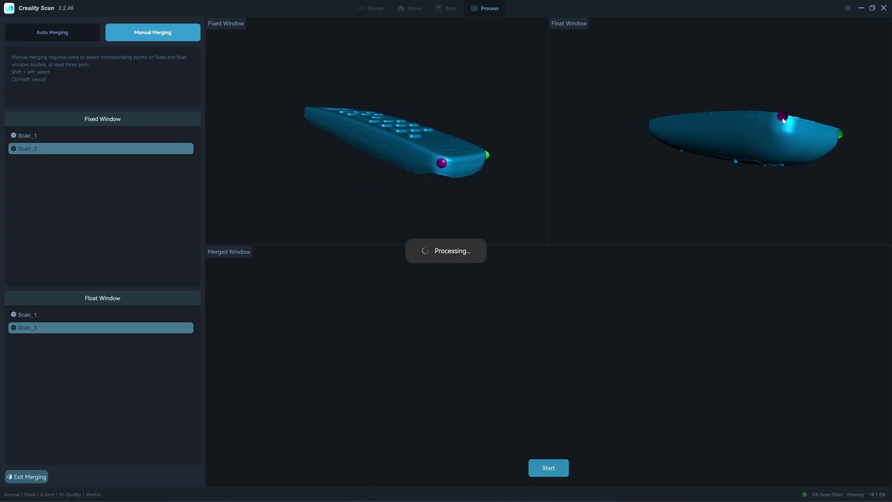
# - Start the manual merge of Scan_2 and Scan_3 and inspect the merged remote from several sides
pyautogui.click(549, 469)
pyautogui.moveTo(578, 354); pyautogui.dragTo(540, 255)
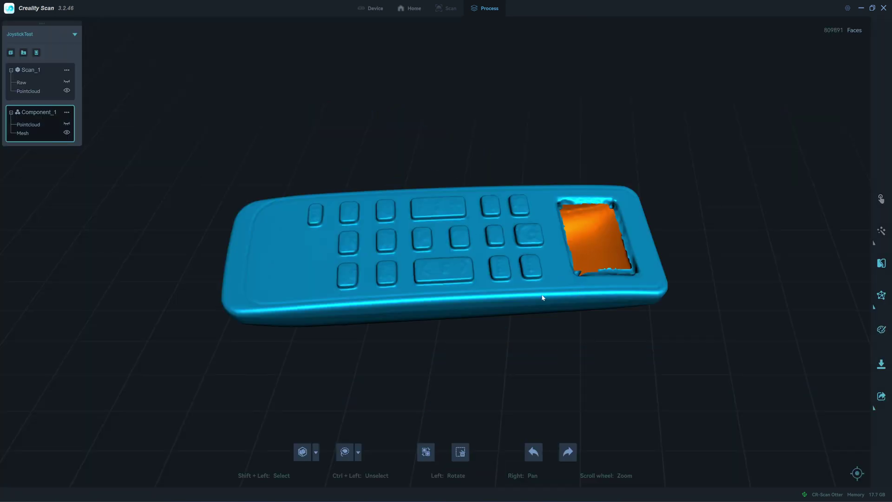
pyautogui.scroll(-3, 520, 306)
pyautogui.moveTo(520, 307); pyautogui.dragTo(343, 308)
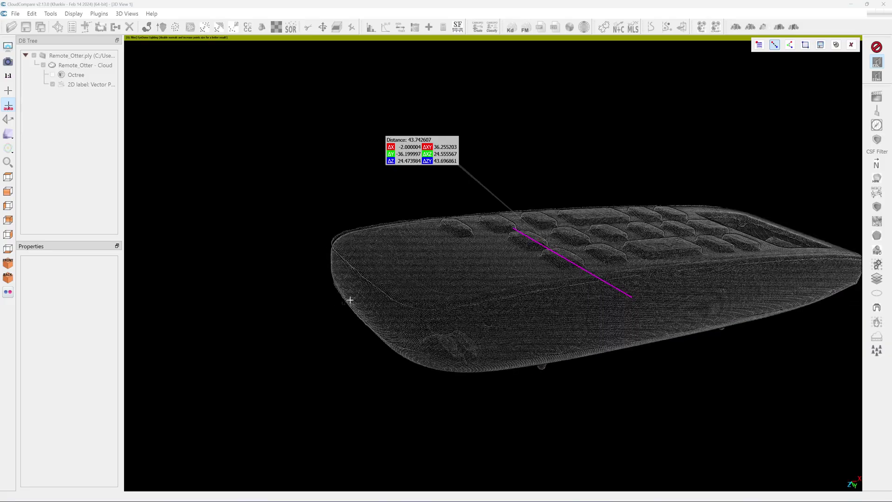
# - In CloudCompare, measure the Remote_Otter cloud's length between the remote's two short ends and save the distance label
pyautogui.moveTo(538, 368); pyautogui.dragTo(384, 263)
pyautogui.click(384, 263)
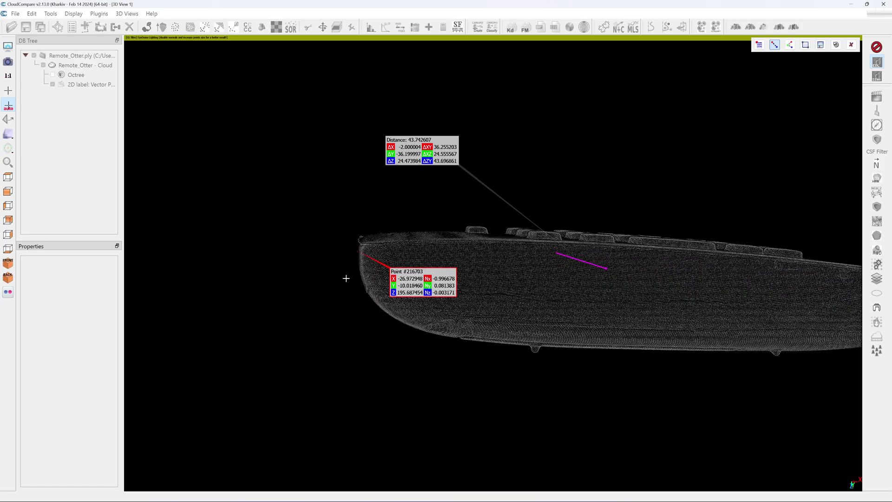
pyautogui.moveTo(402, 235); pyautogui.dragTo(416, 346)
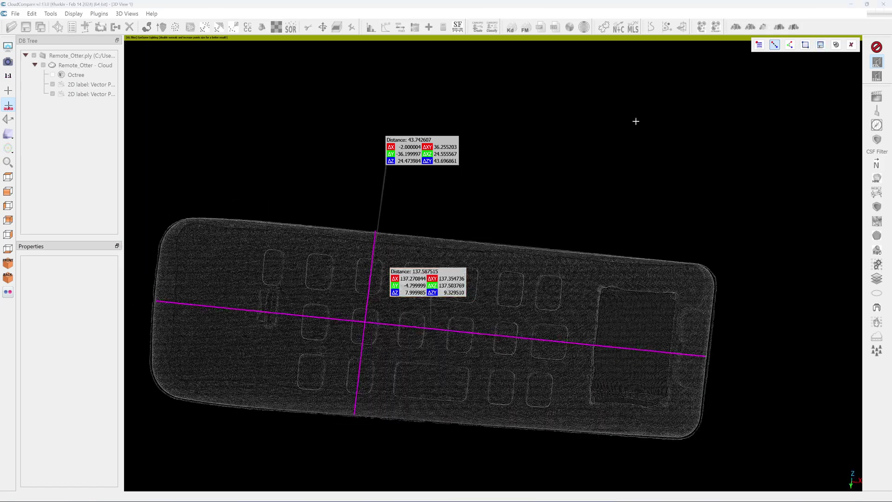